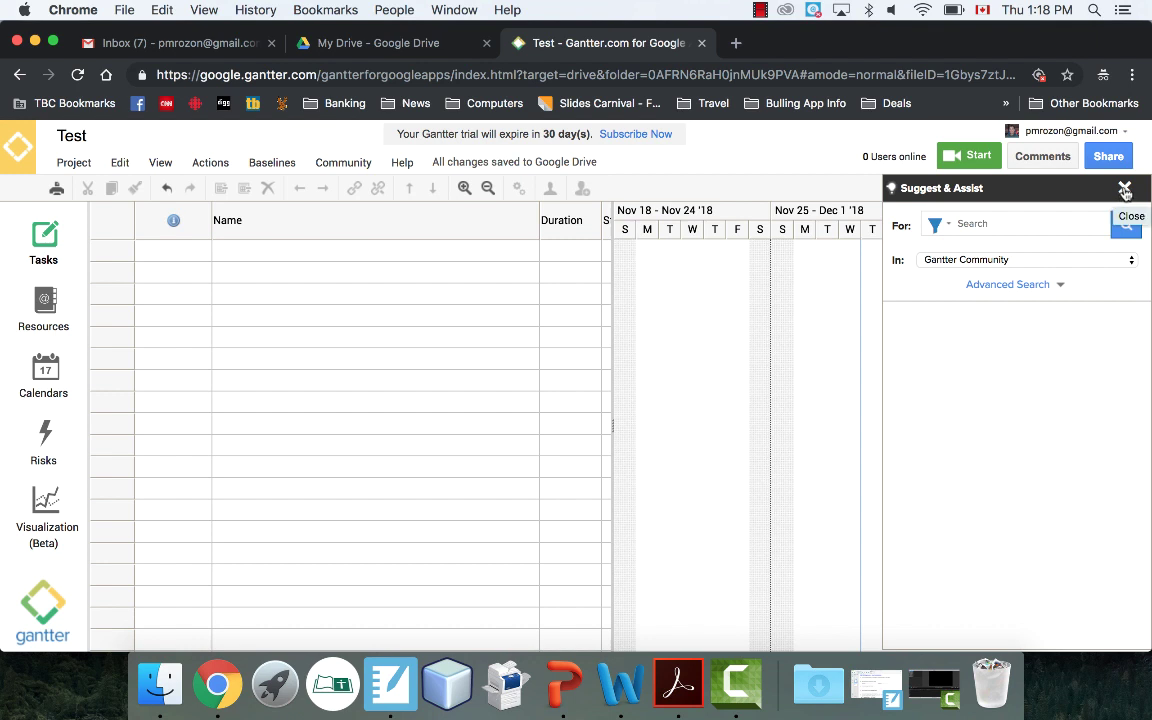
# Close the Suggest & Assist pane and add the tasks Brainstorm idea, Design Objects and Design JFrames.
pyautogui.click(1125, 190)
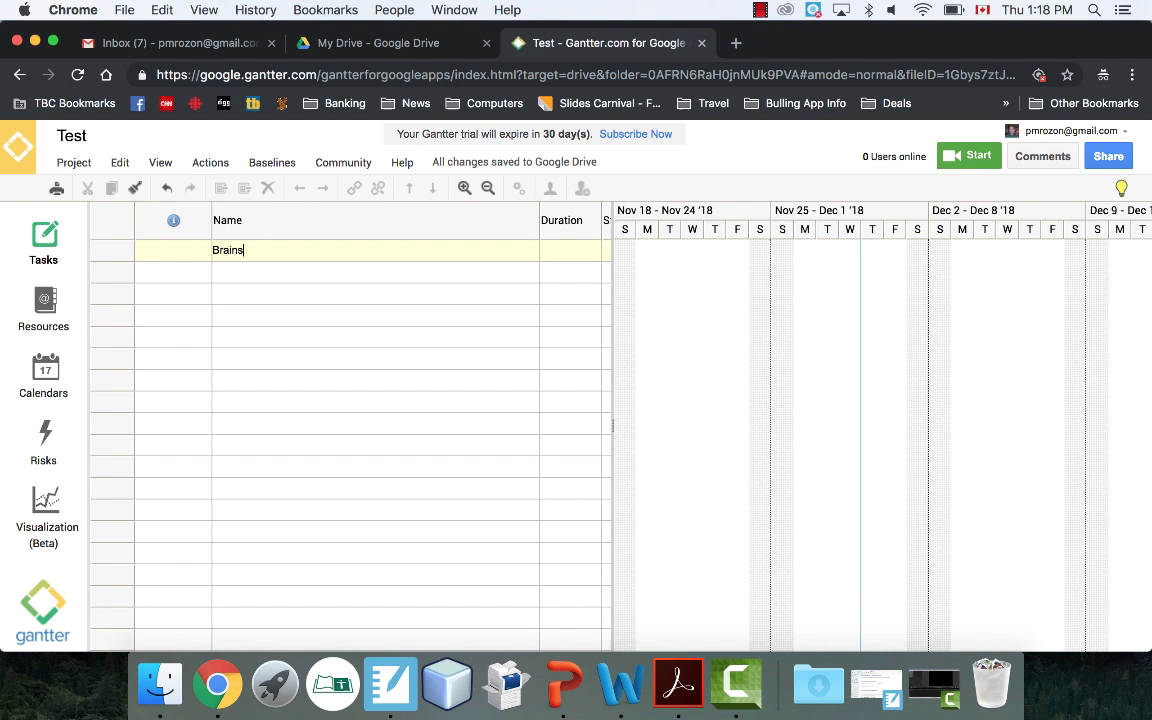
pyautogui.write('m idea')
pyautogui.press('Return')
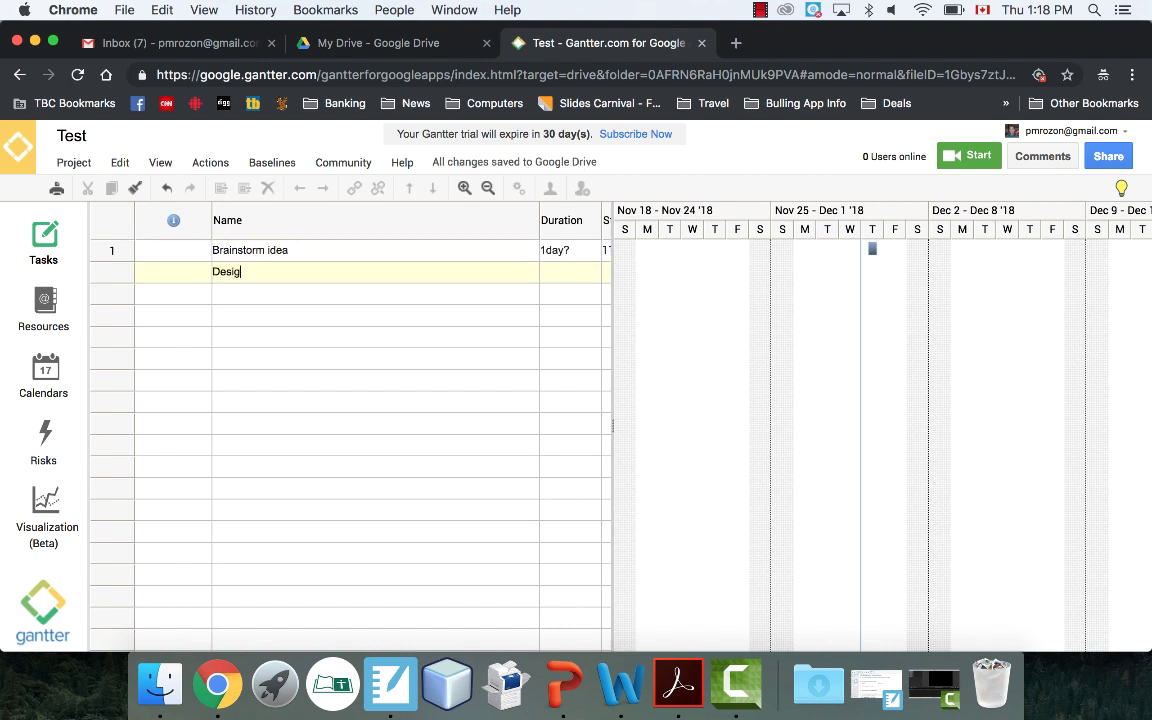
pyautogui.write('Design Objects')
pyautogui.press('Return')
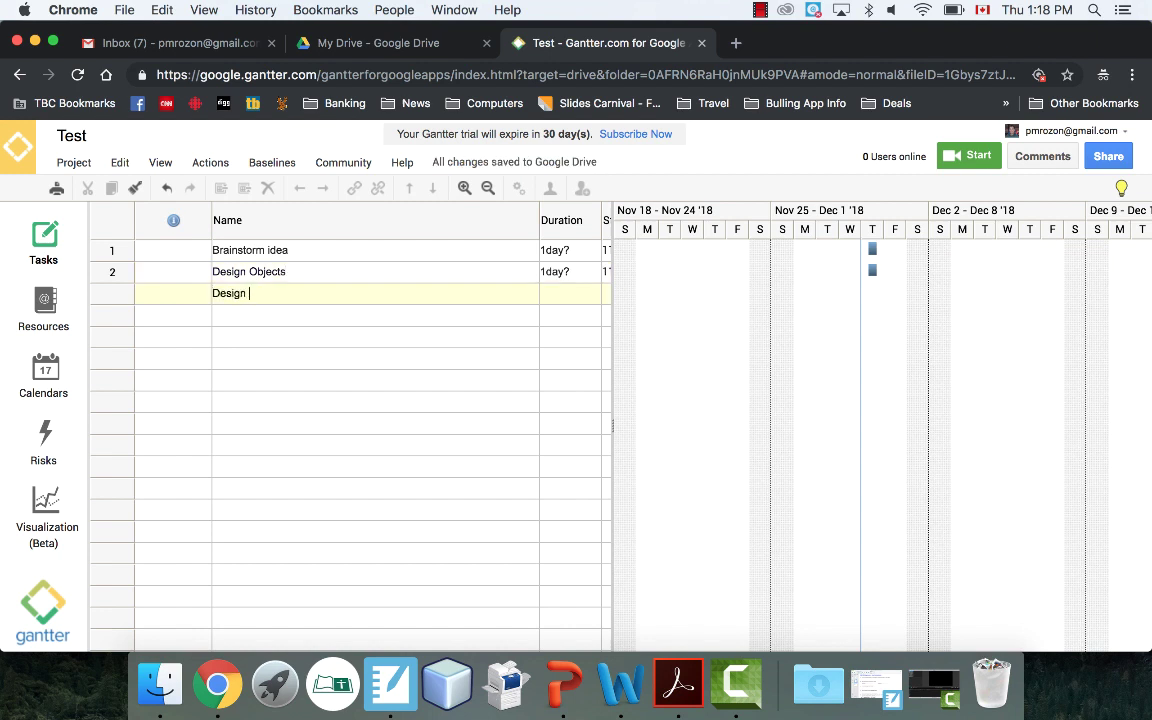
pyautogui.write('Design JFrames')
pyautogui.press('Return')
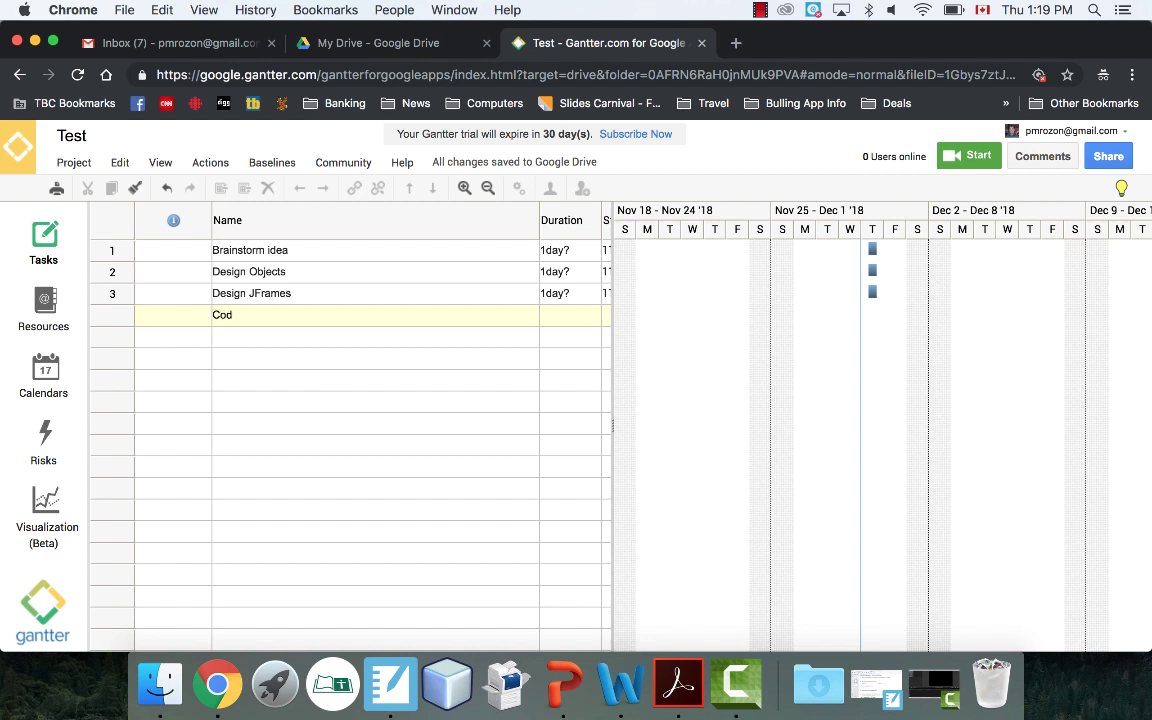
# Add the tasks Coding, Testing, Installation and Patches below Design JFrames.
pyautogui.press('Return')
pyautogui.write('Testing')
pyautogui.press('Return')
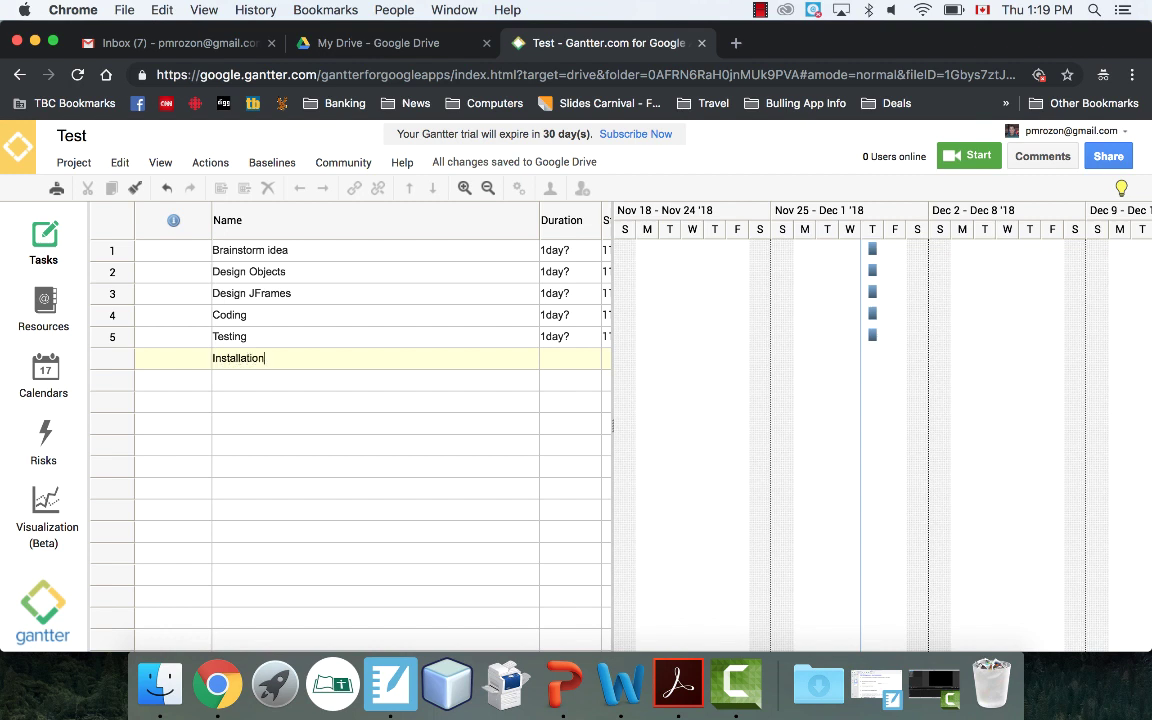
pyautogui.press('Return')
pyautogui.write('Patche')
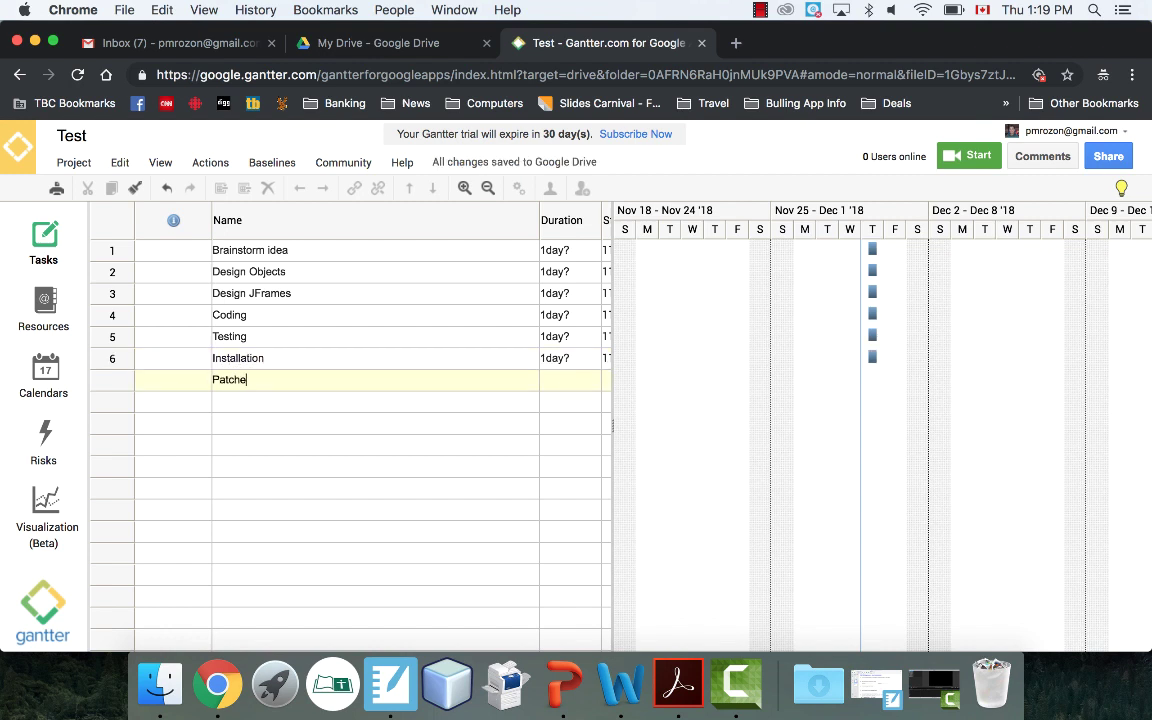
pyautogui.write('s')
pyautogui.press('Return')
# Set the duration of Design Objects to 2 days and of Design JFrames to 3 days.
pyautogui.click(535, 273)
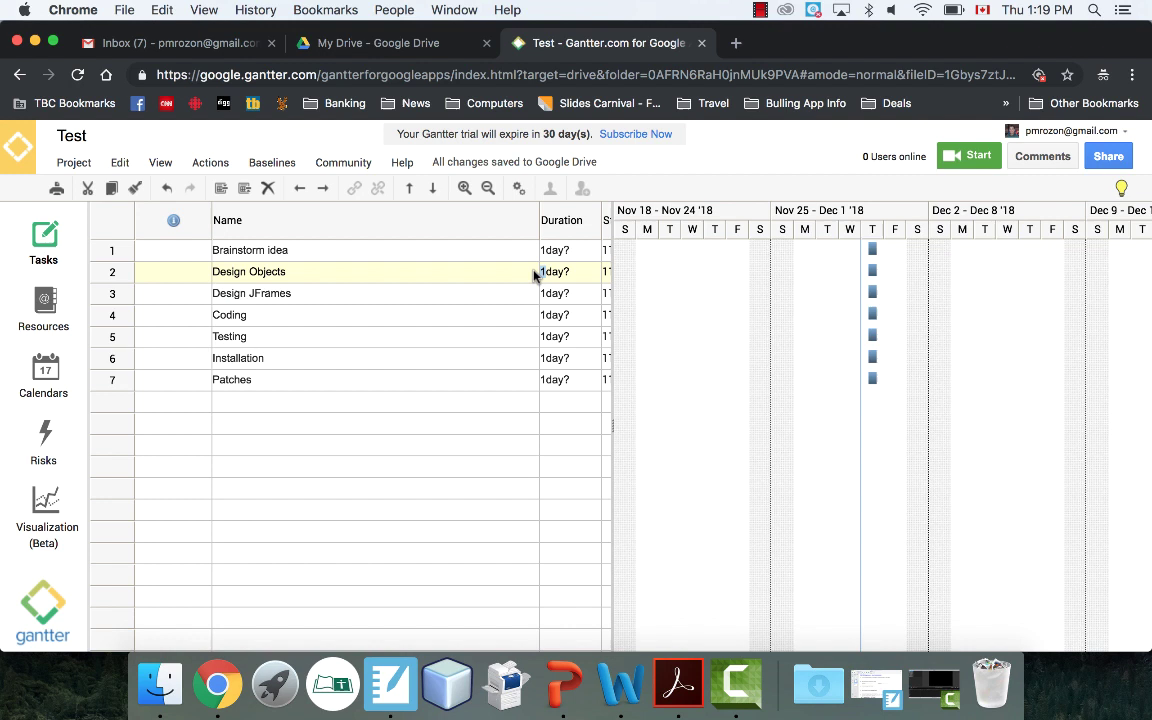
pyautogui.write('2')
pyautogui.press('Return')
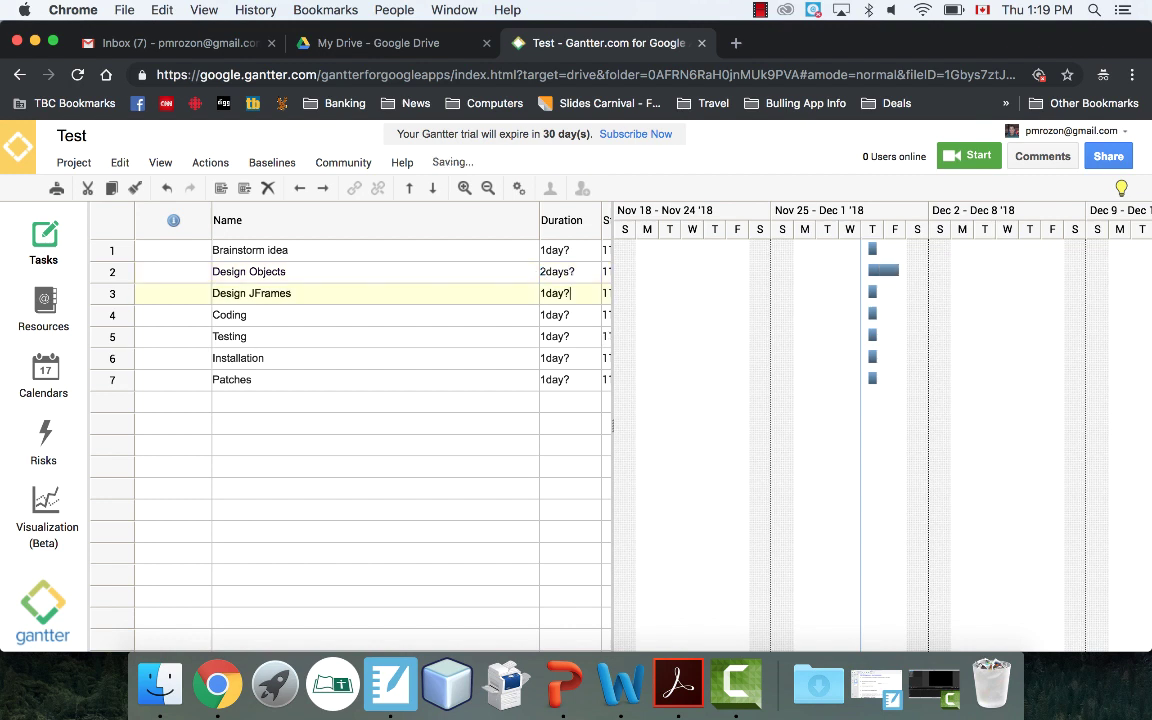
pyautogui.click(546, 293)
pyautogui.moveTo(546, 293); pyautogui.dragTo(506, 293)
pyautogui.press('Return')
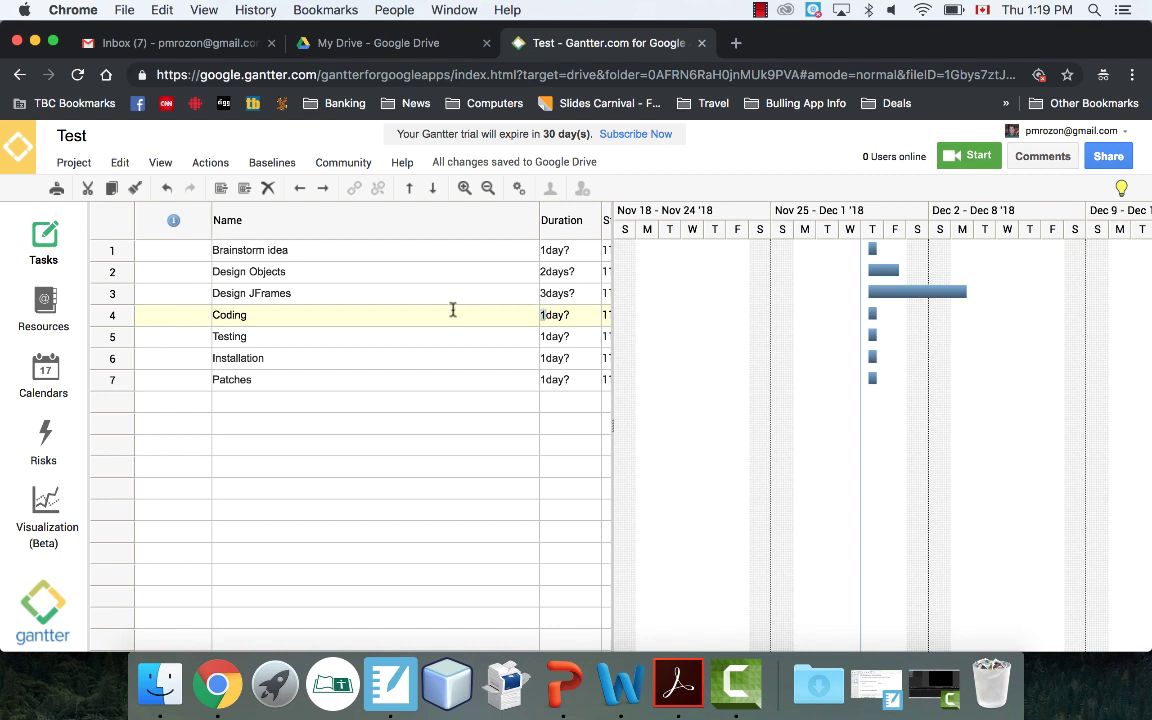
# Set the durations of Coding to 10 days, Testing to 5 days and Patches to 2 days.
pyautogui.write('0')
pyautogui.press('Return')
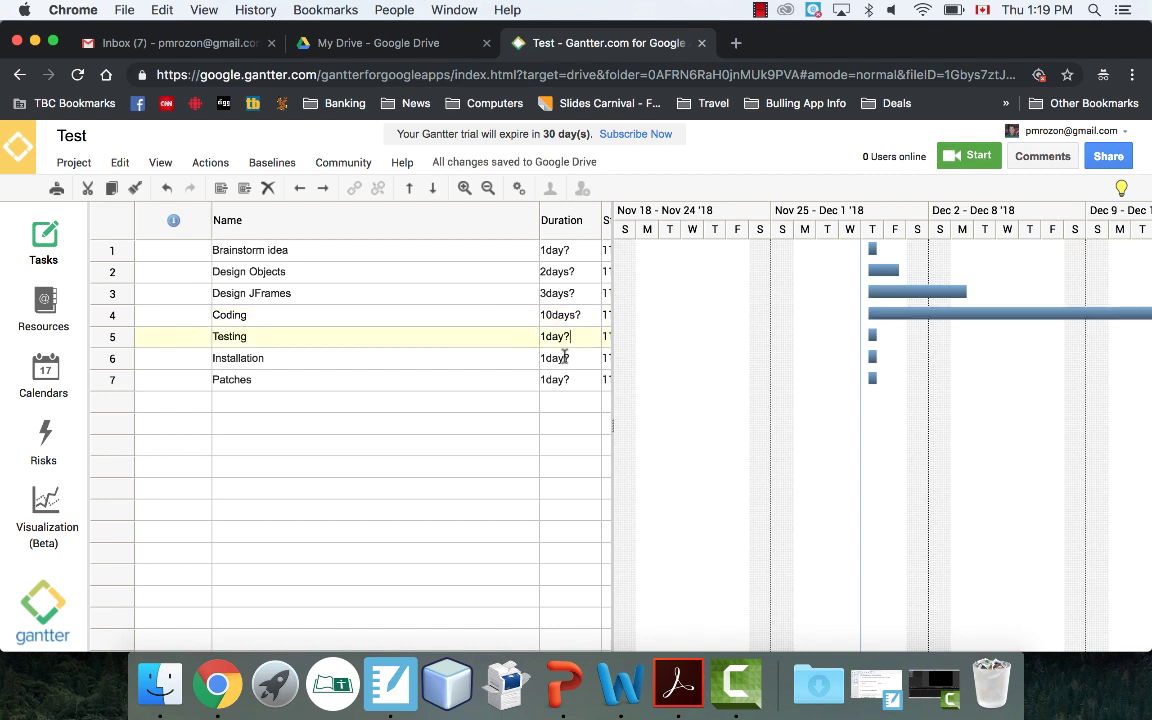
pyautogui.moveTo(537, 338); pyautogui.dragTo(496, 337)
pyautogui.write('5')
pyautogui.press('Return')
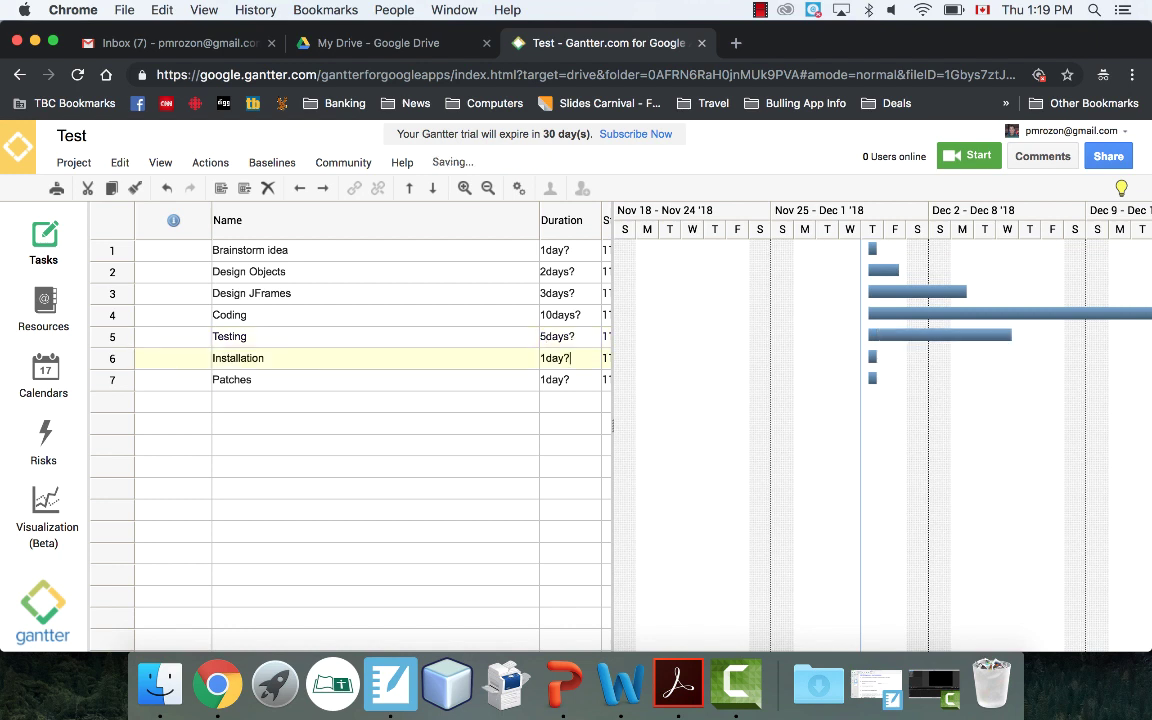
pyautogui.click(541, 382)
pyautogui.write('2')
pyautogui.press('Return')
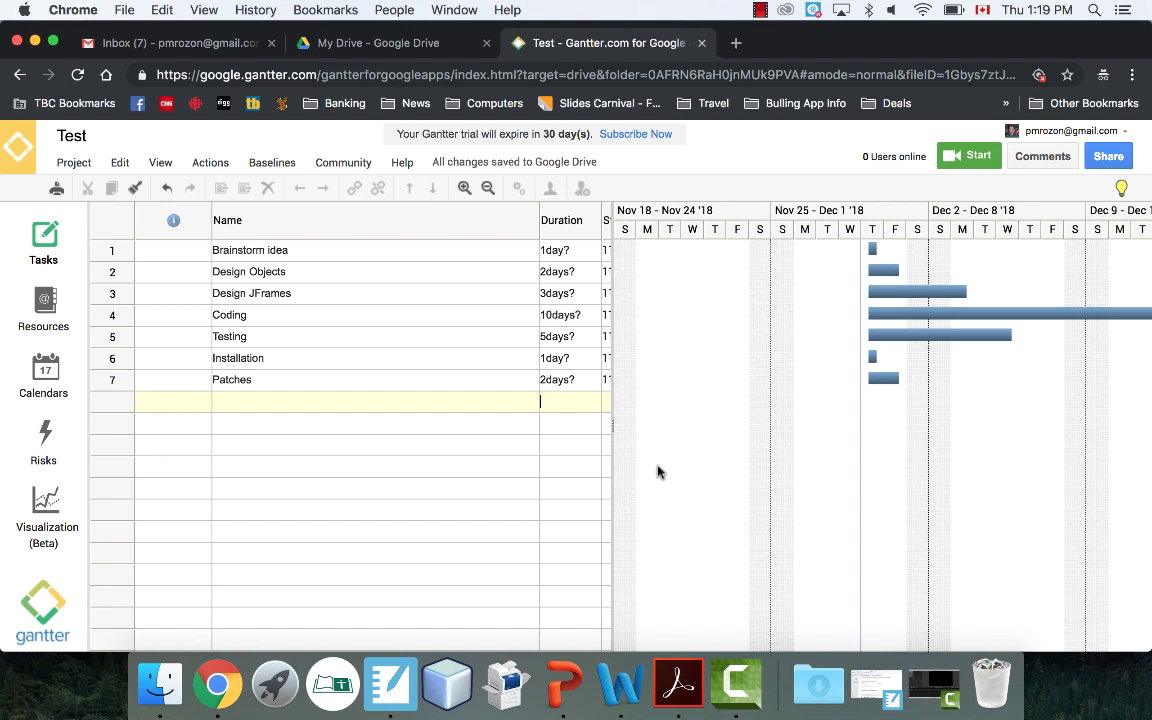
# Widen the task table to reveal the Predecessors column and make Brainstorm idea a Finish-to-Start predecessor of Design Objects.
pyautogui.hscroll(5, 823, 393)
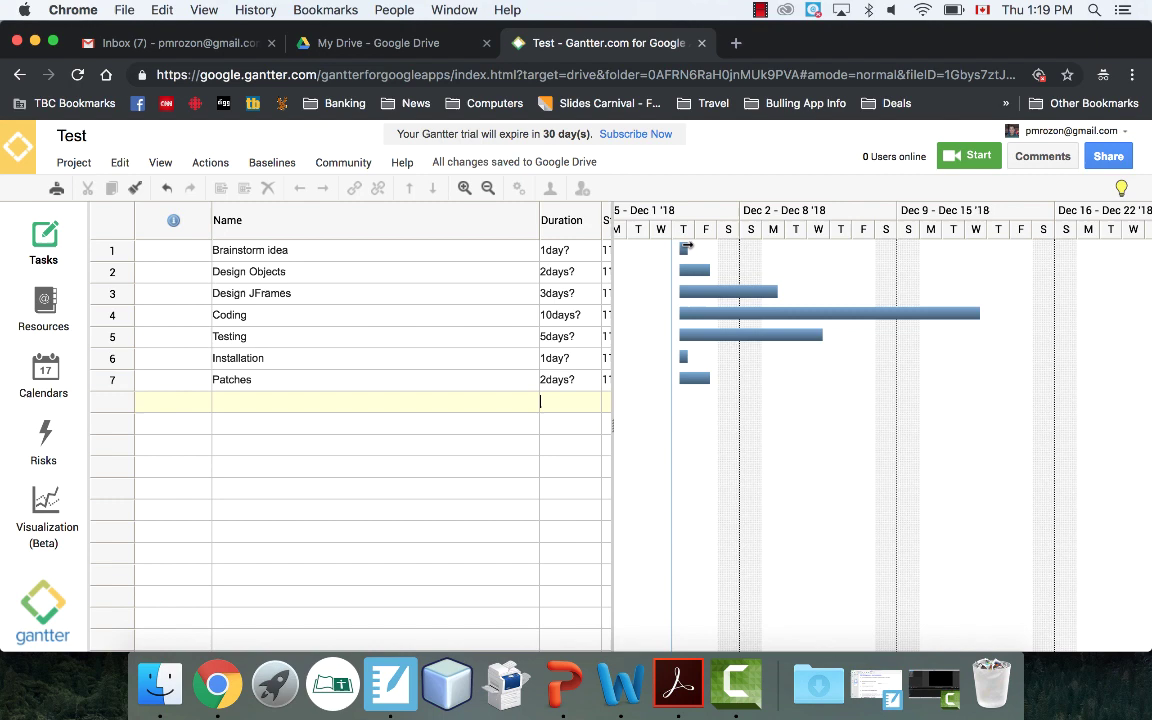
pyautogui.moveTo(613, 341); pyautogui.dragTo(805, 321)
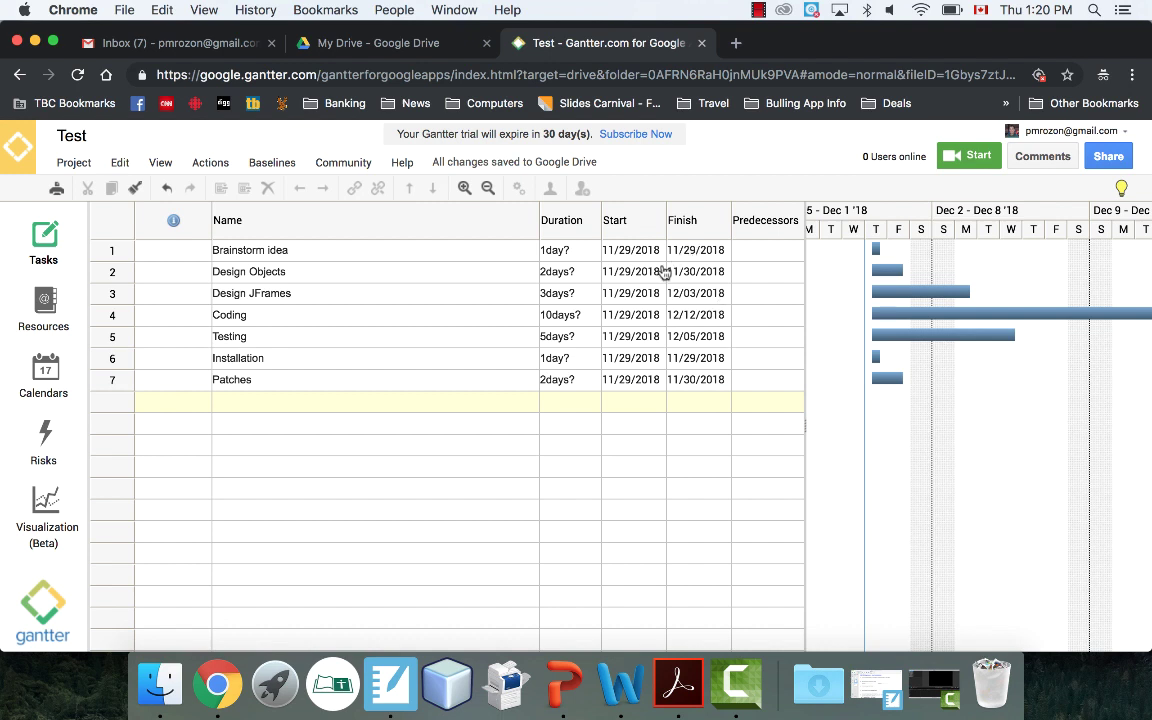
pyautogui.click(746, 271)
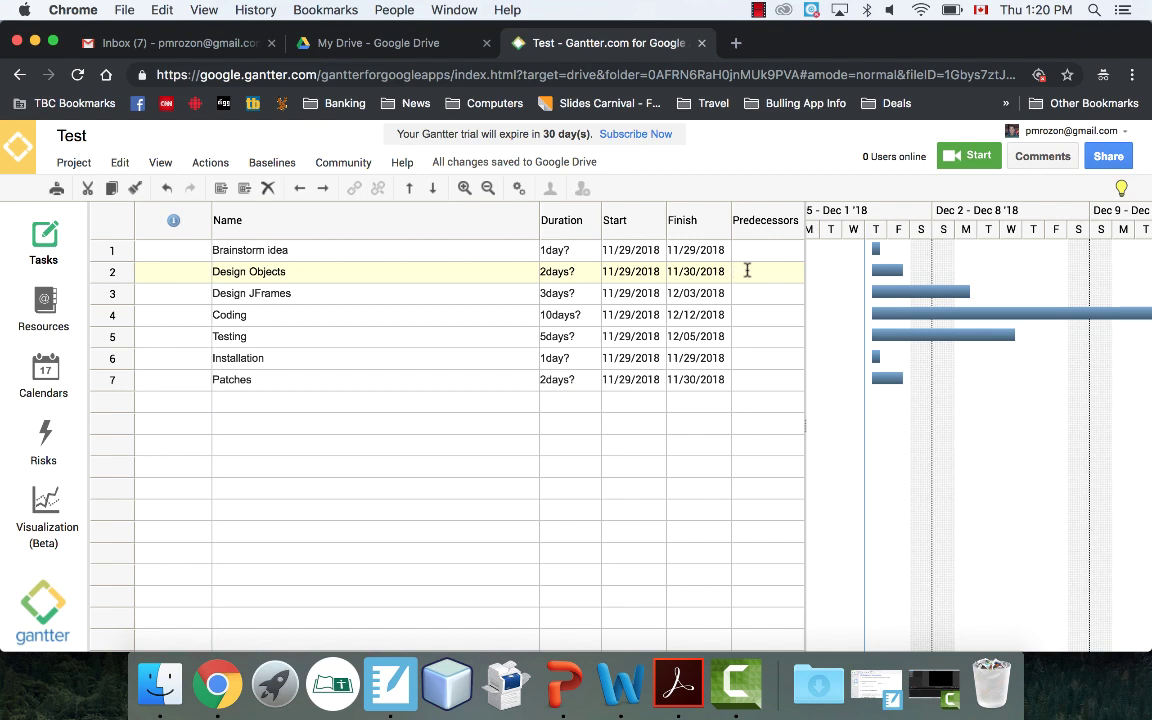
pyautogui.click(786, 392)
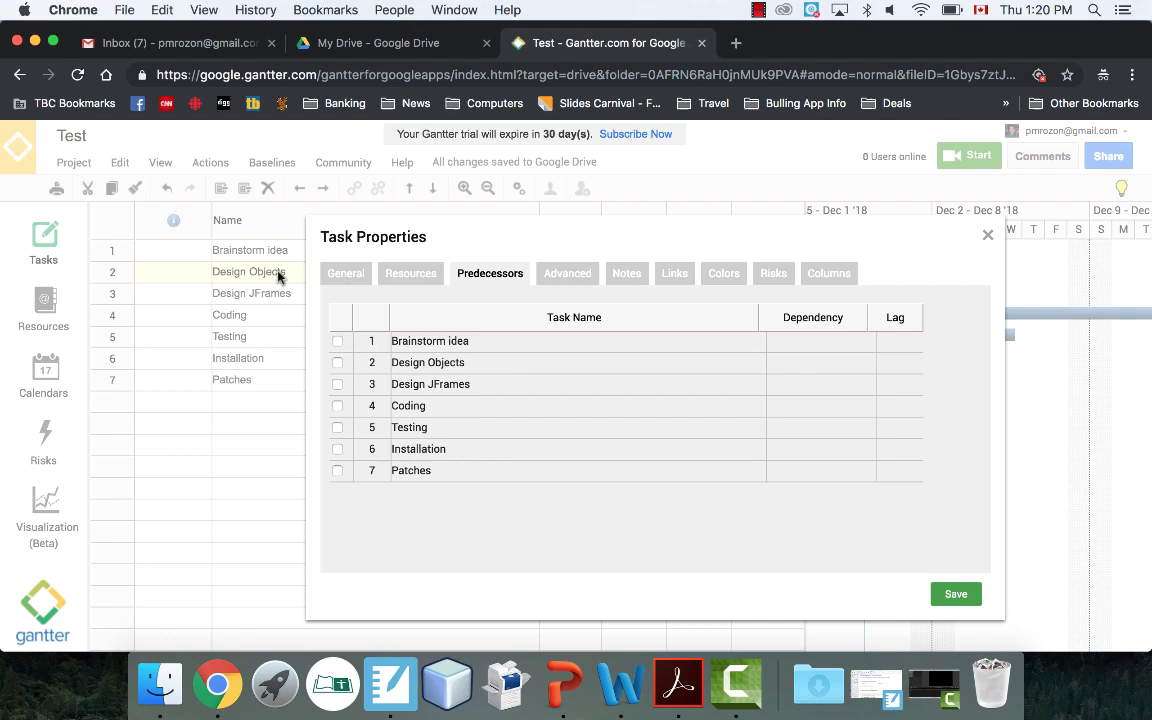
pyautogui.click(337, 341)
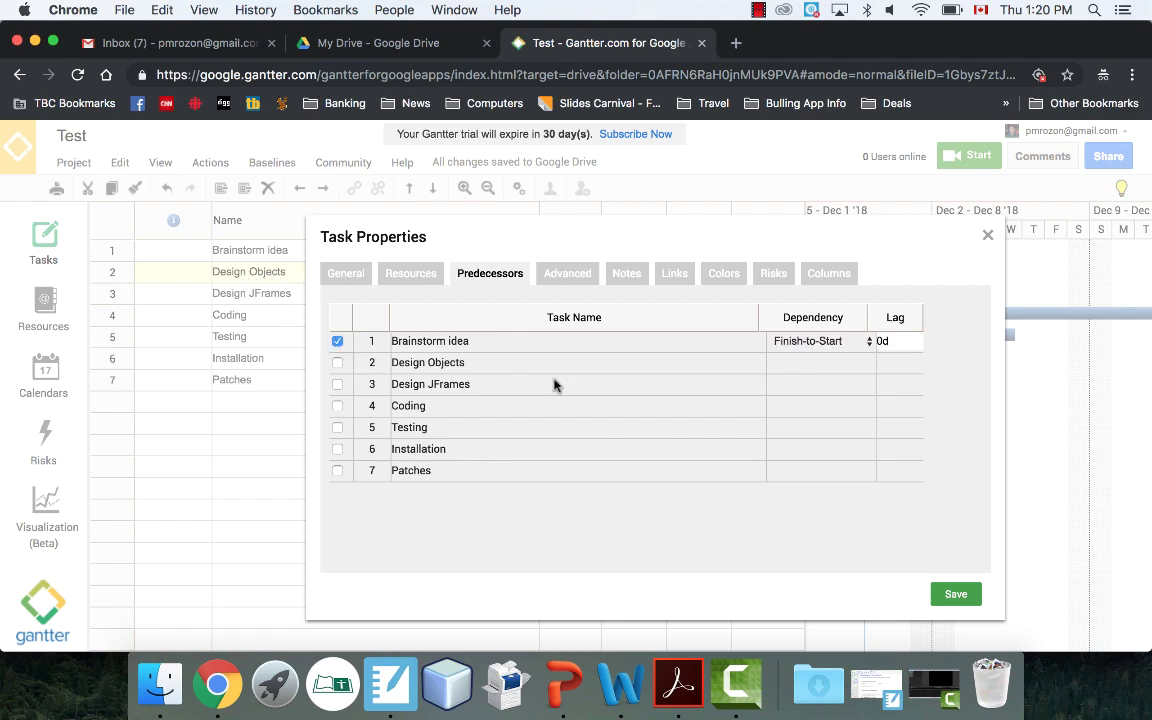
pyautogui.click(955, 597)
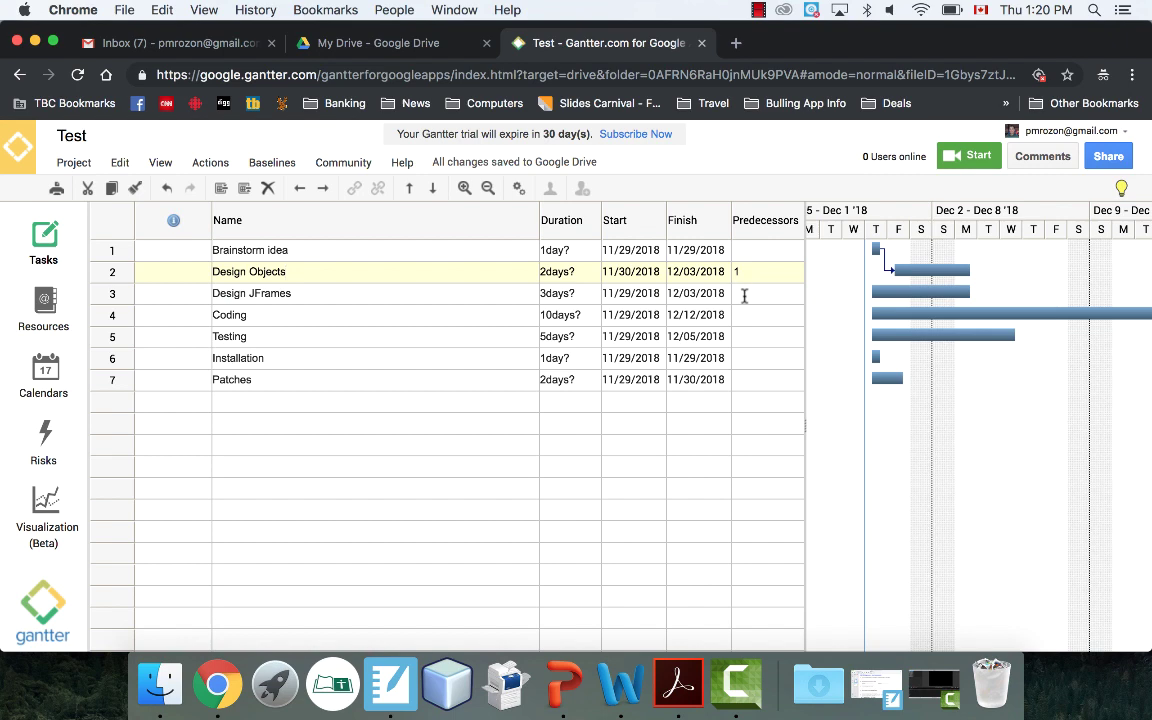
# Dismiss the Location, Industry, Skills tip and make Brainstorm idea a Finish-to-Start predecessor of Design JFrames.
pyautogui.click(744, 293)
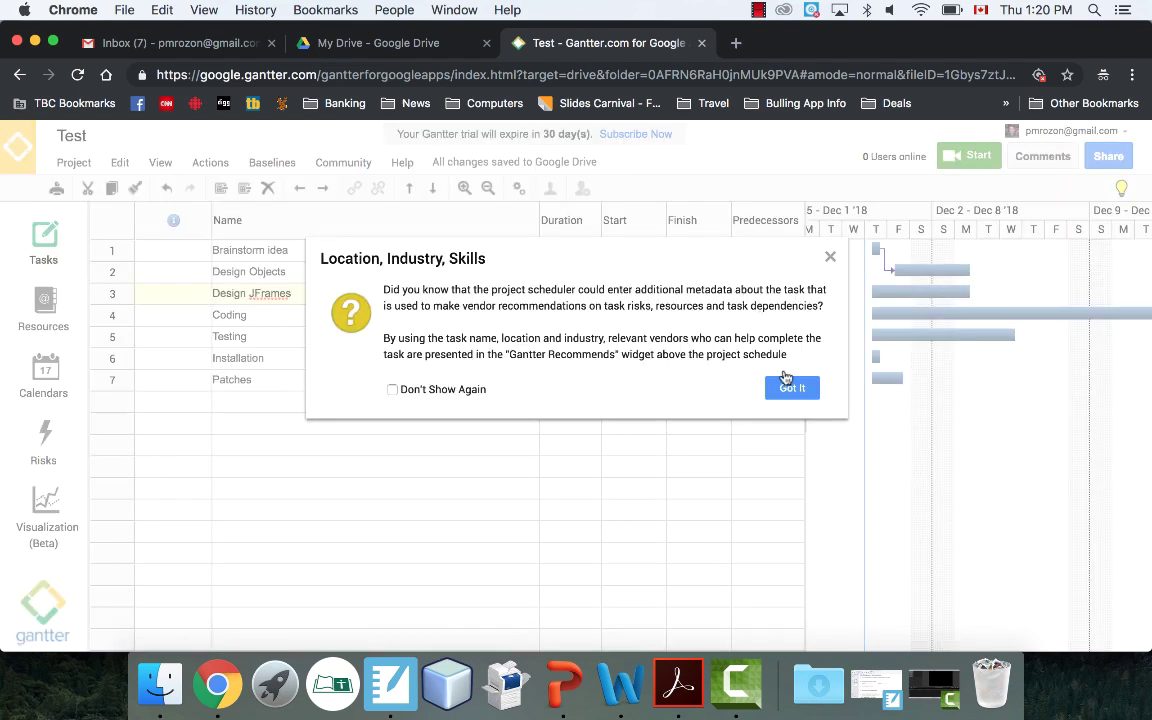
pyautogui.click(392, 389)
pyautogui.click(788, 388)
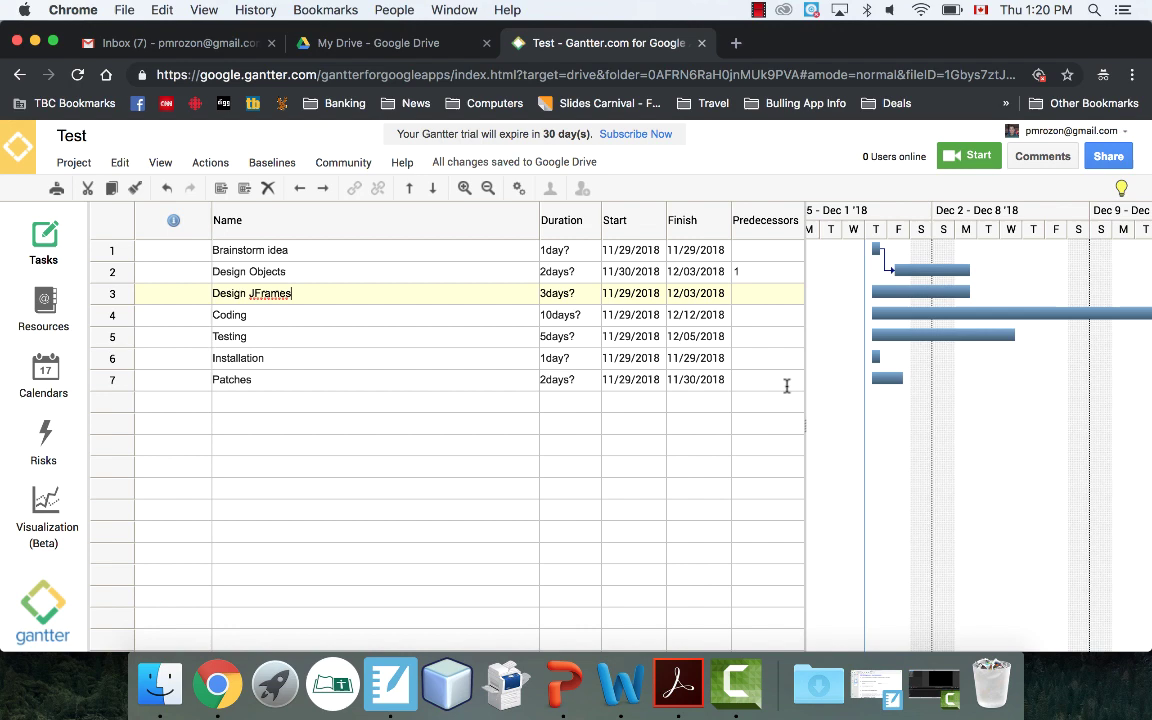
pyautogui.click(338, 341)
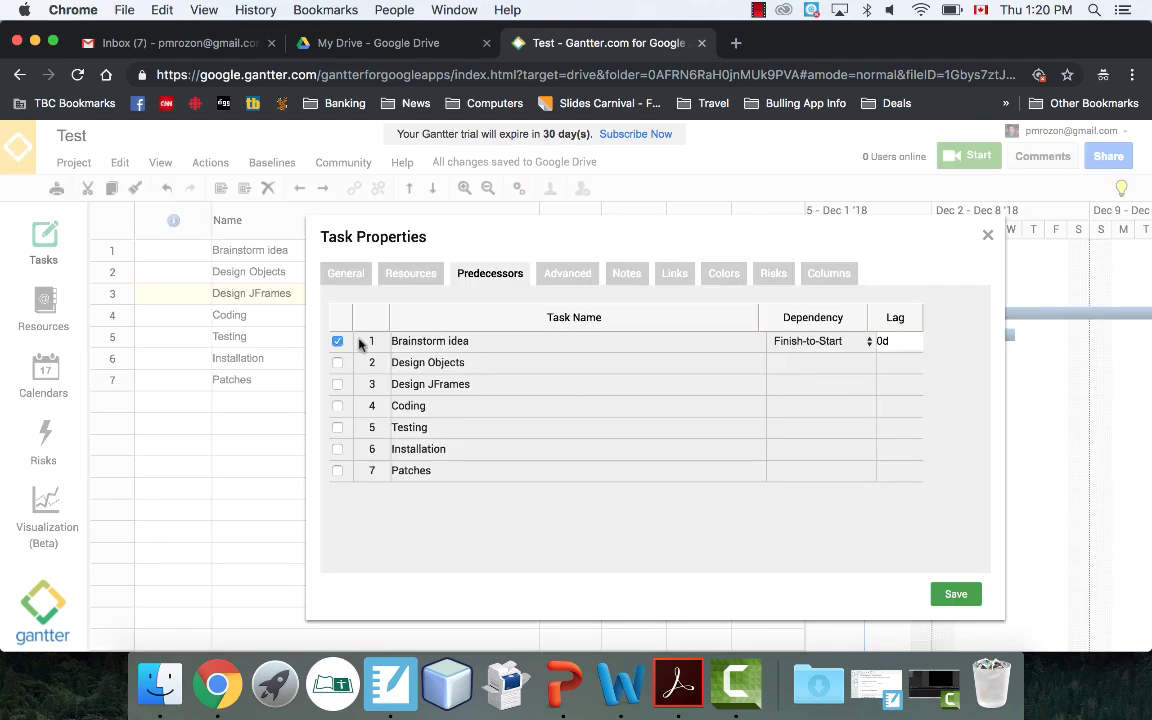
pyautogui.click(953, 597)
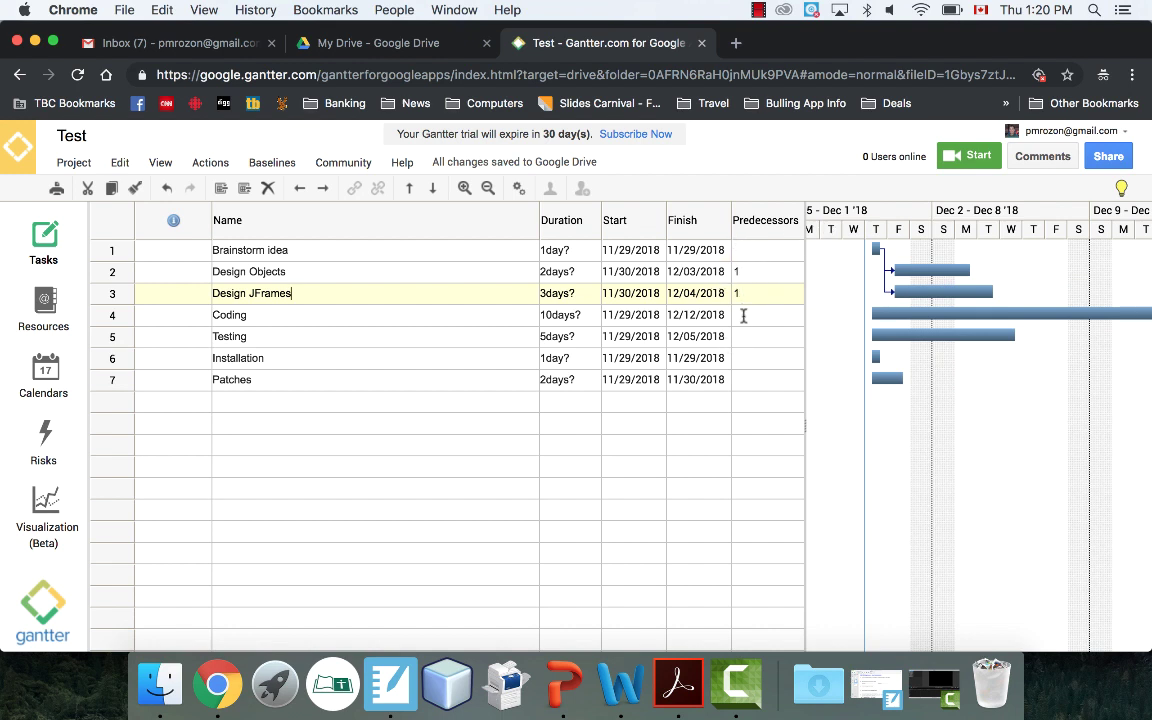
# Make both Design Objects and Design JFrames Finish-to-Start predecessors of the Coding task.
pyautogui.doubleClick(743, 316)
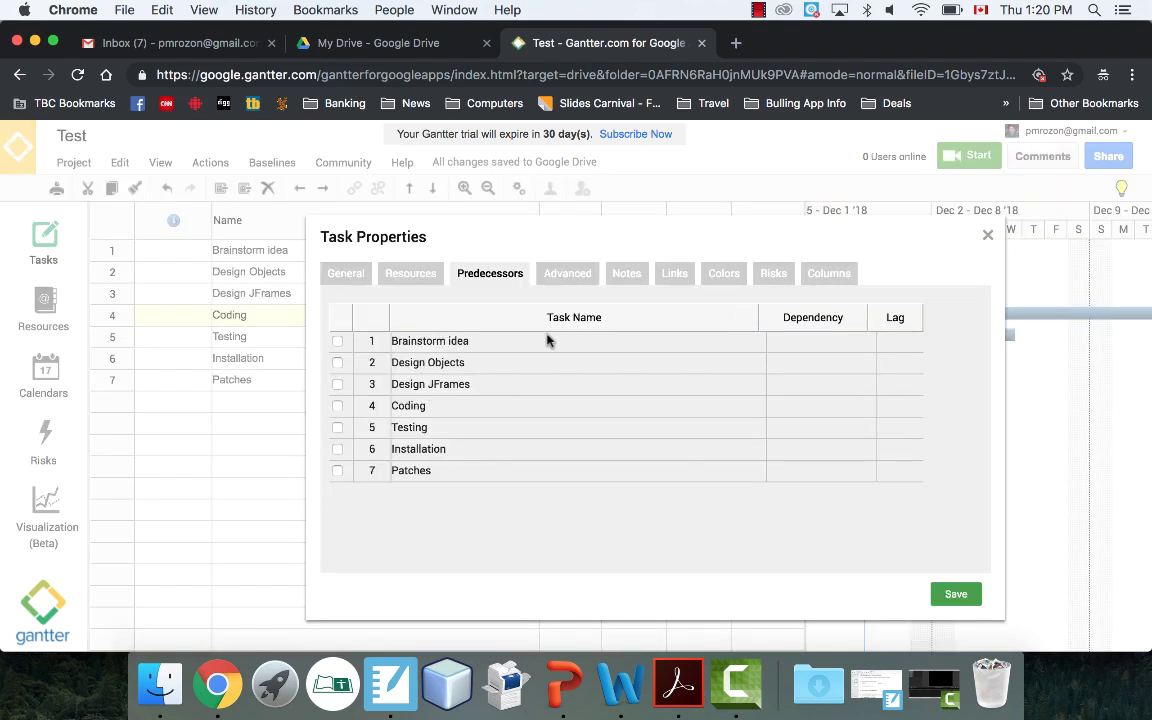
pyautogui.click(337, 385)
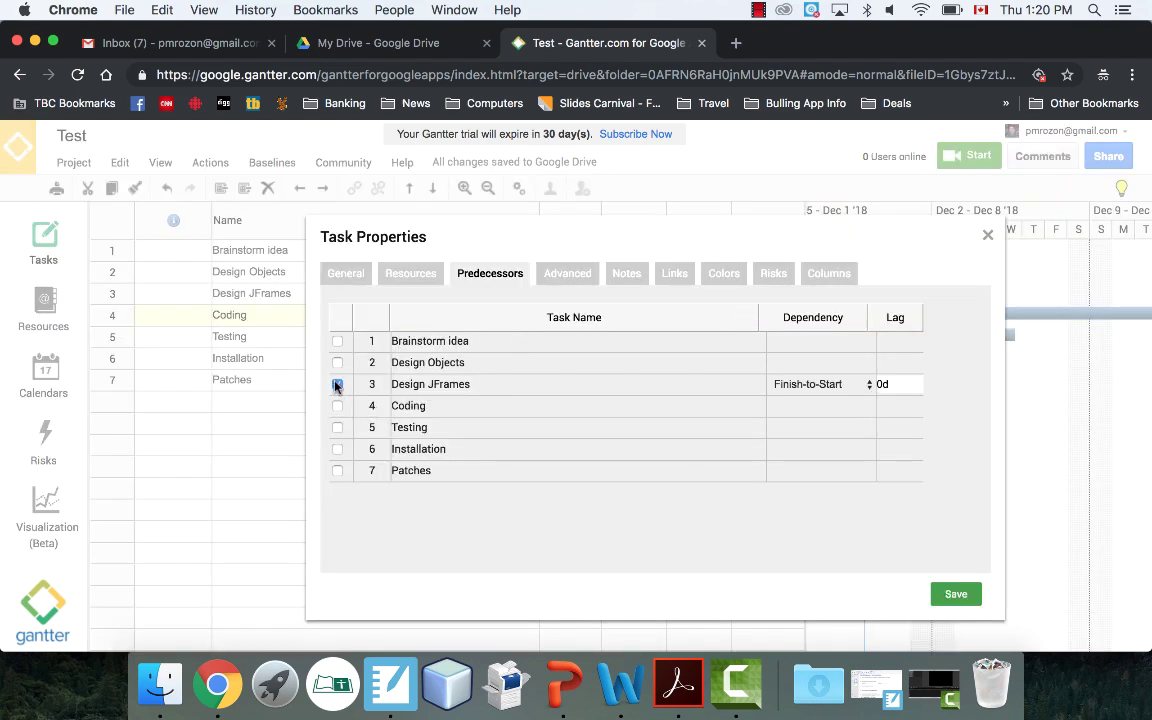
pyautogui.click(337, 363)
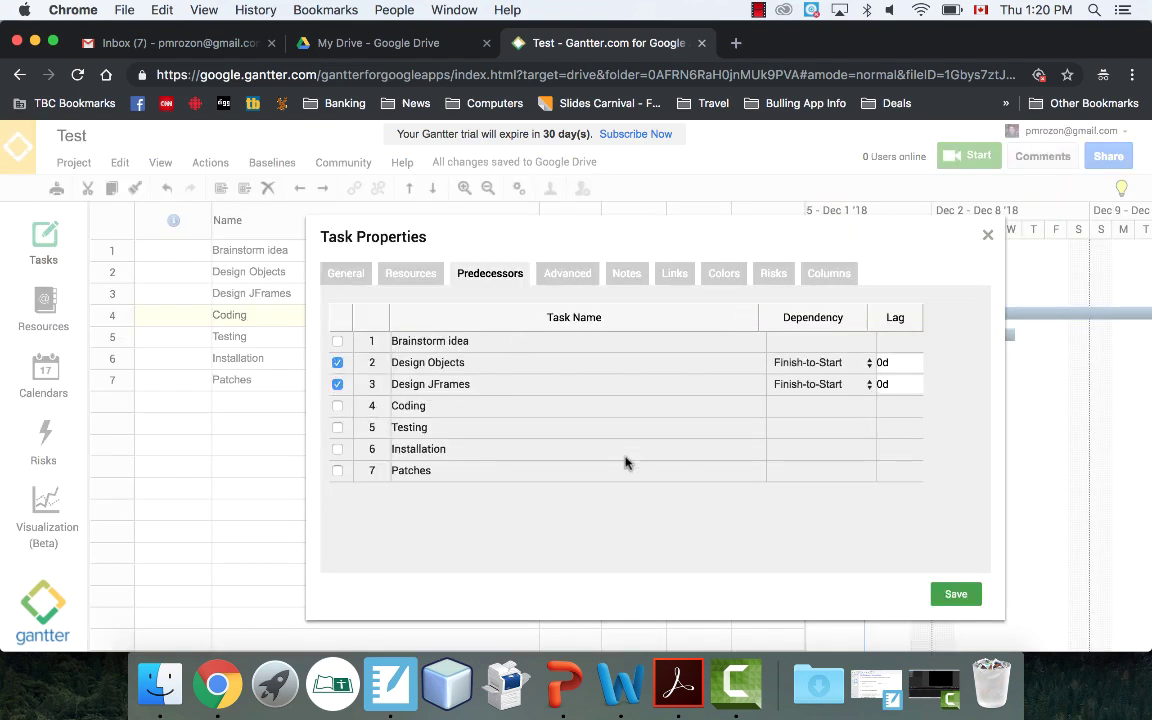
pyautogui.click(955, 594)
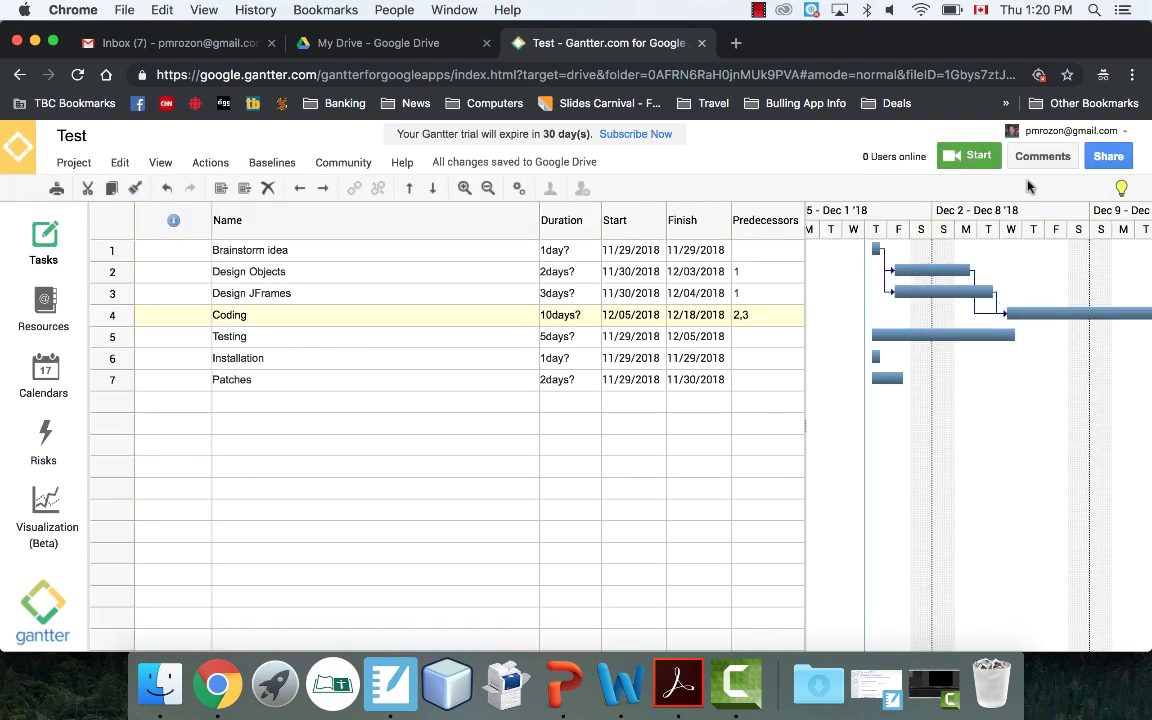
# Make Coding the Finish-to-Start predecessor of the Testing task.
pyautogui.hscroll(2, 887, 373)
pyautogui.scroll(-3, 777, 346)
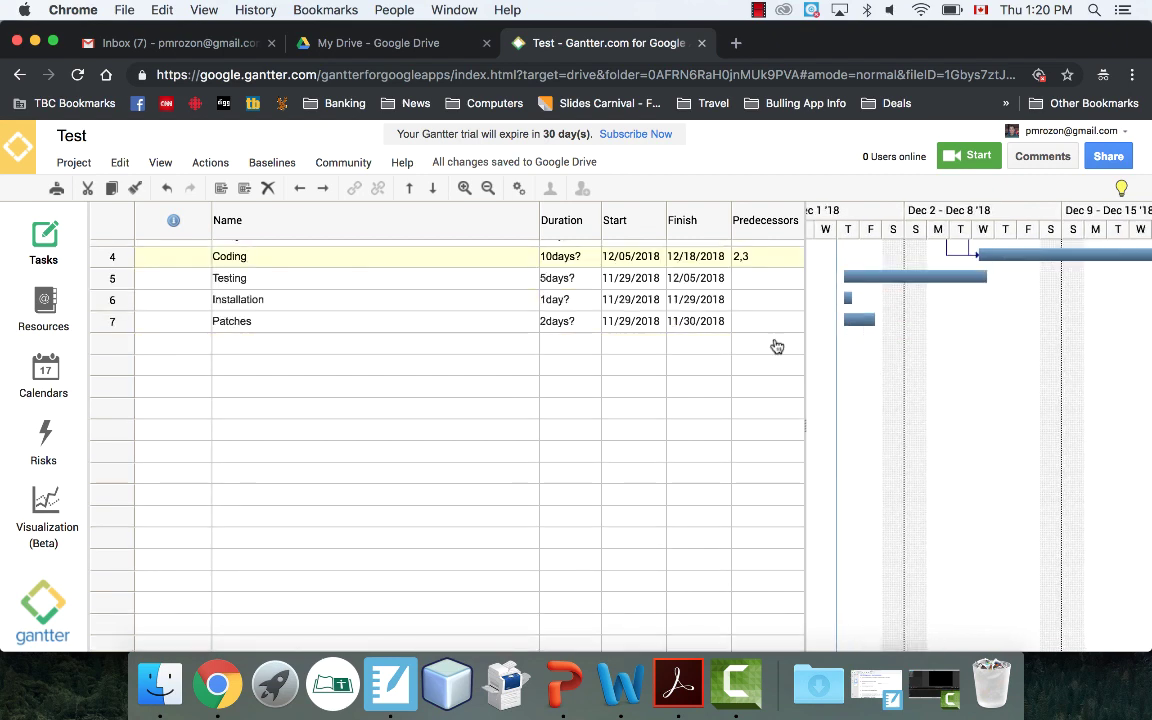
pyautogui.scroll(3, 808, 319)
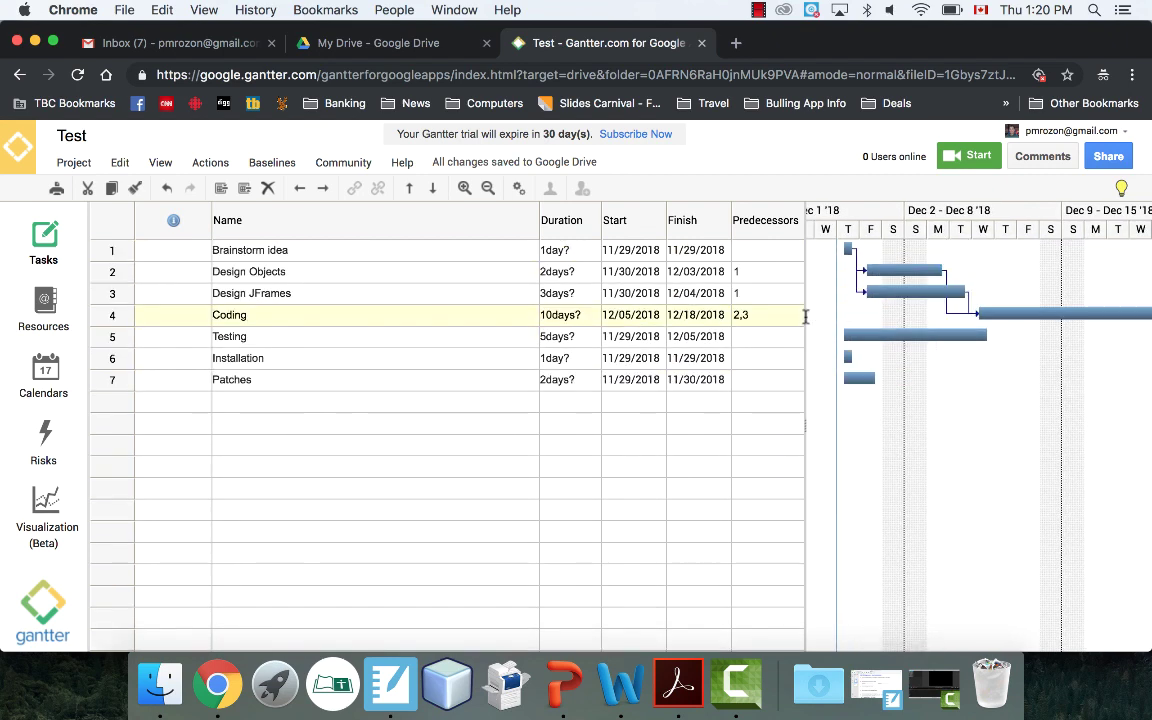
pyautogui.doubleClick(749, 337)
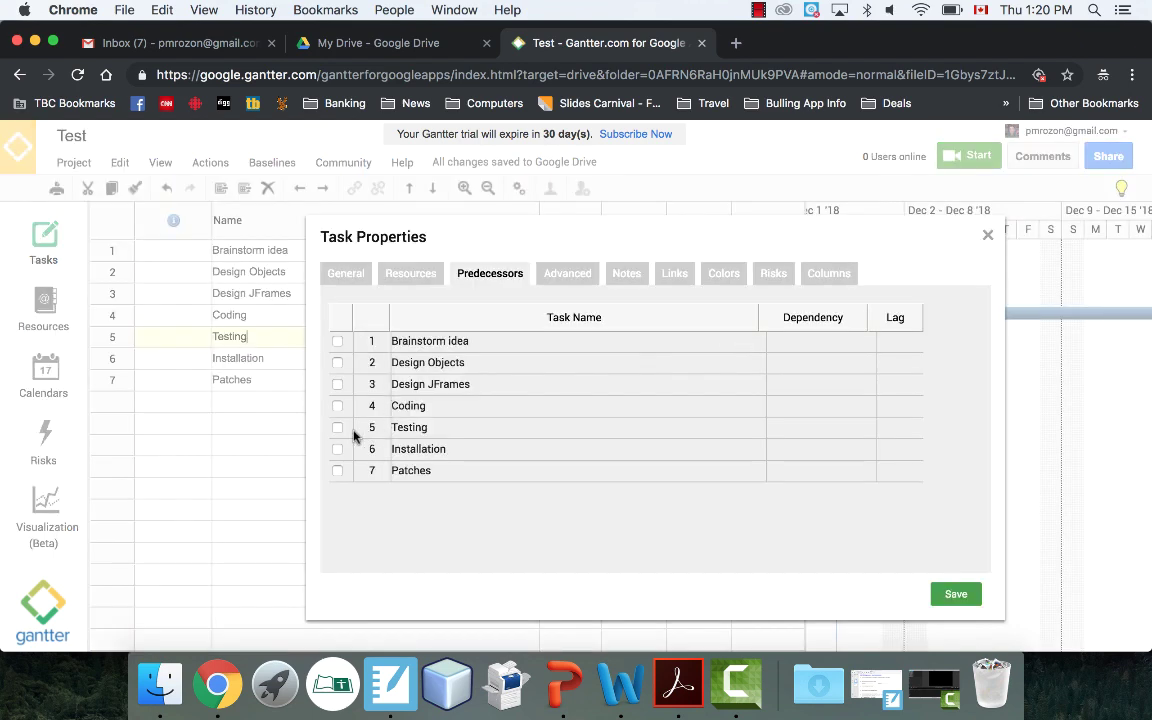
pyautogui.click(337, 405)
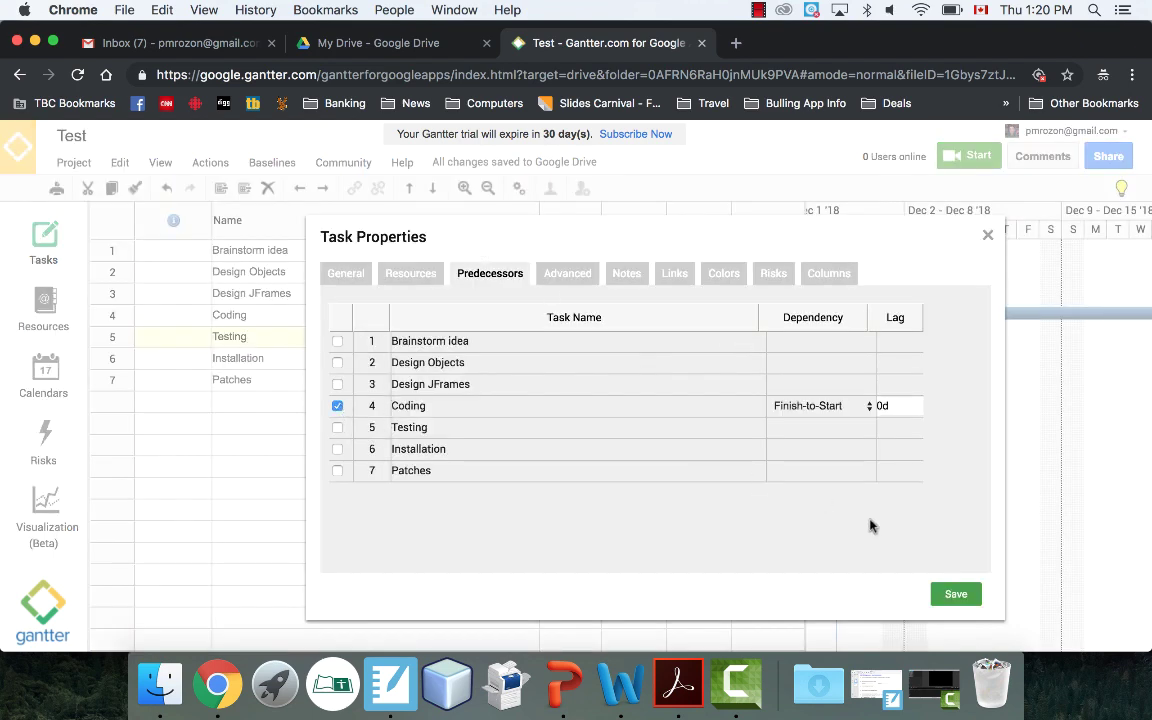
pyautogui.click(956, 593)
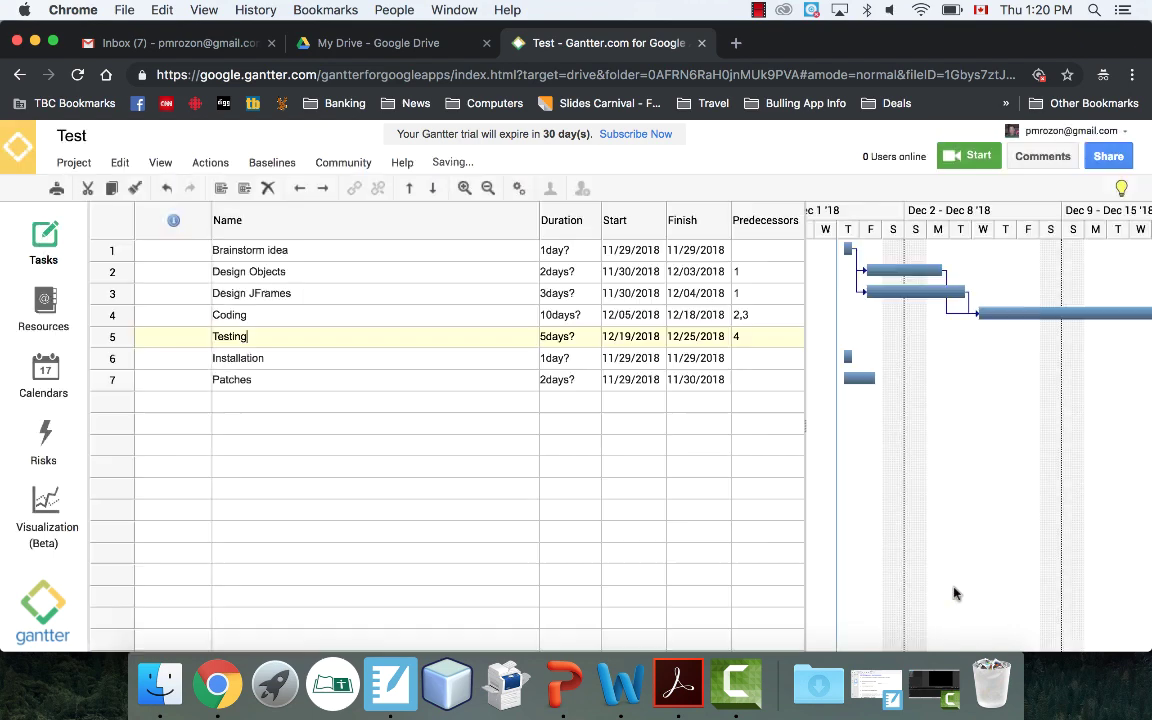
# Make Testing the Finish-to-Start predecessor of Installation, and Installation the Finish-to-Start predecessor of Patches.
pyautogui.doubleClick(748, 357)
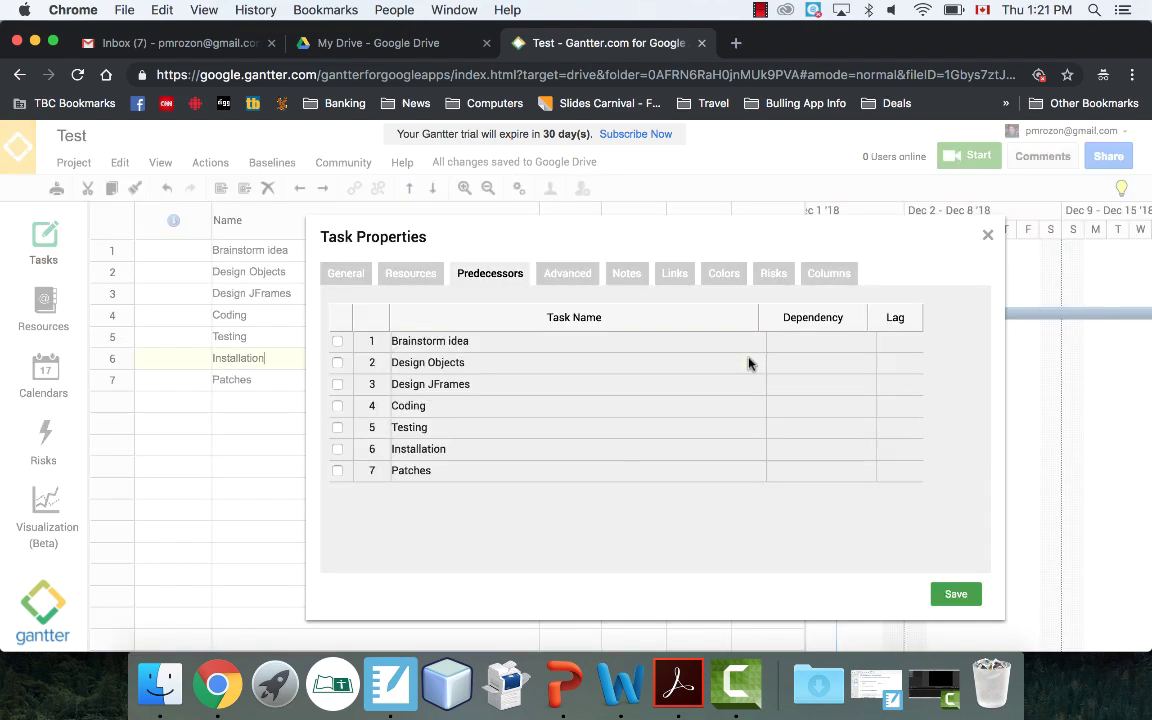
pyautogui.click(337, 427)
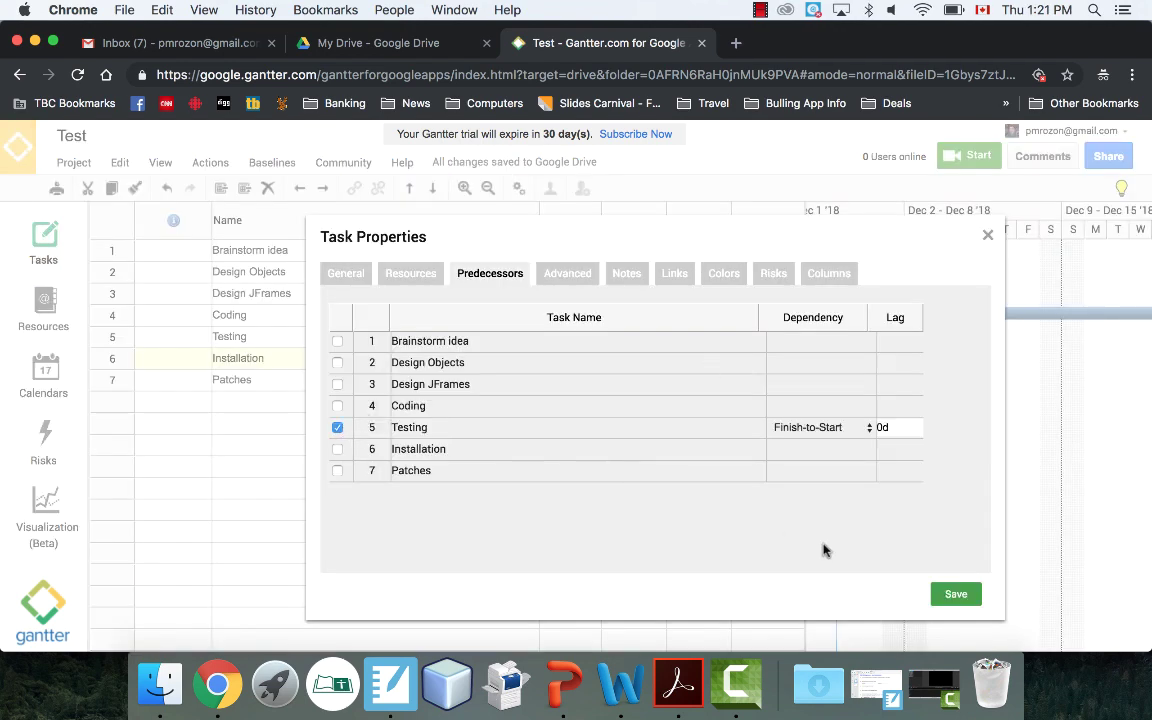
pyautogui.click(956, 594)
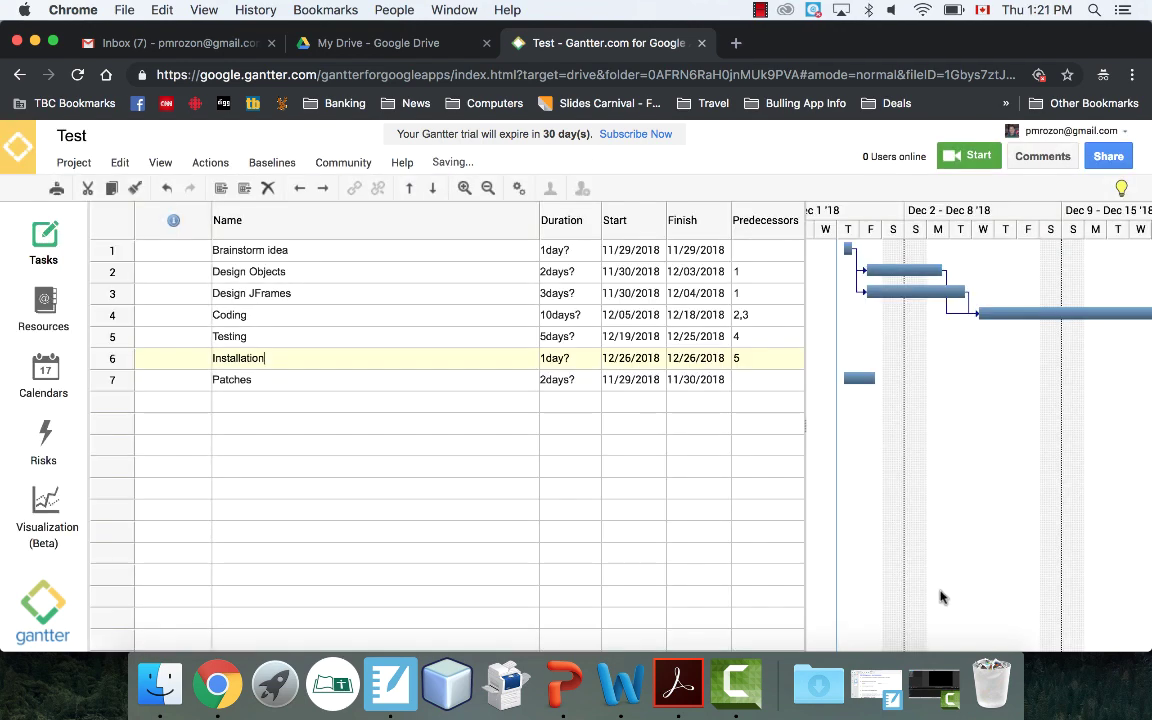
pyautogui.doubleClick(752, 382)
pyautogui.click(337, 449)
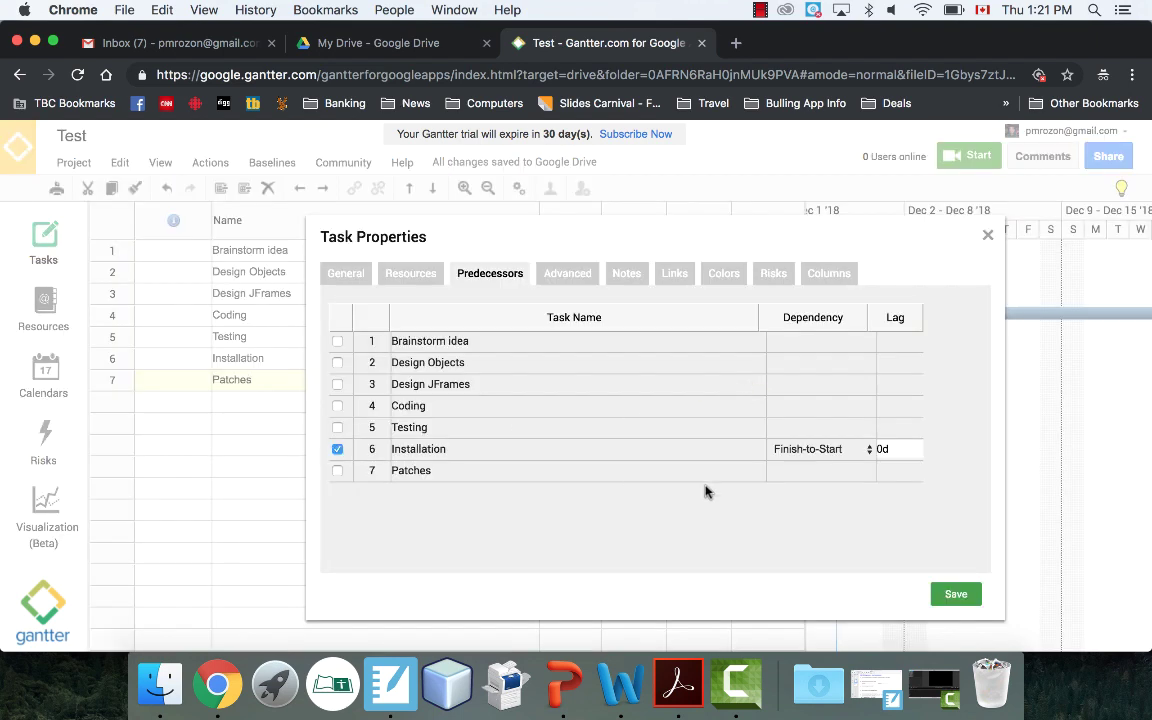
pyautogui.click(956, 596)
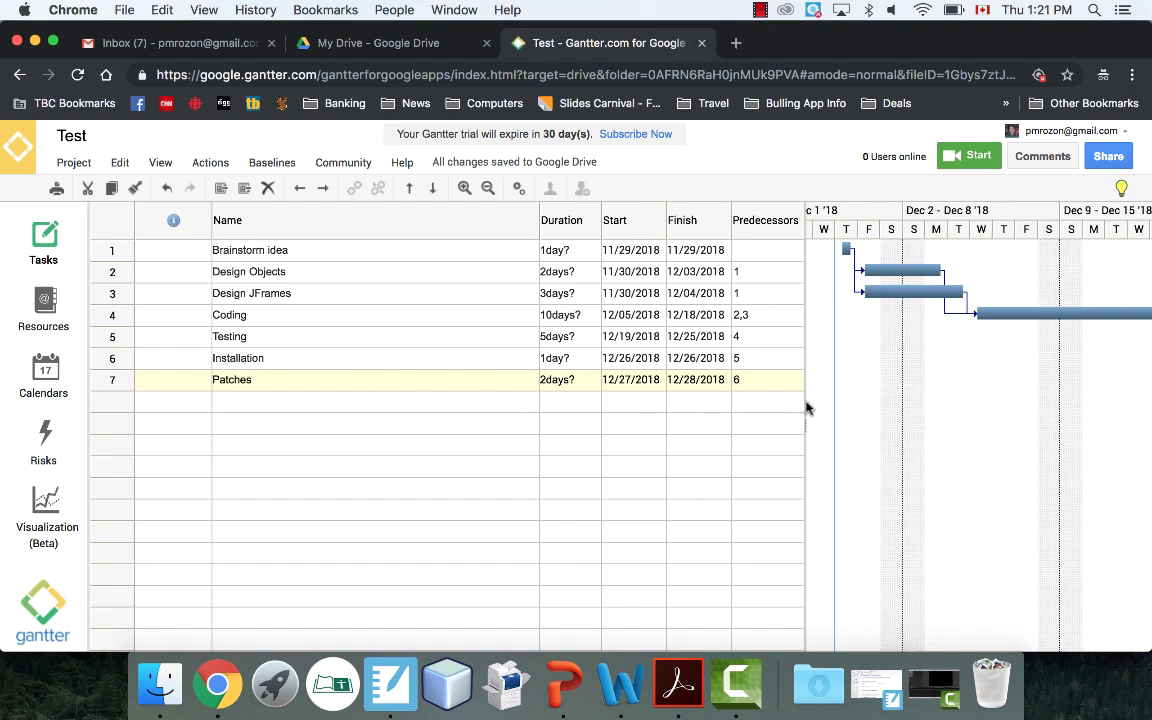
# Resize the task table against the chart, leaving it narrow enough to view the whole timeline from Brainstorm idea to Patches.
pyautogui.moveTo(806, 404); pyautogui.dragTo(408, 414)
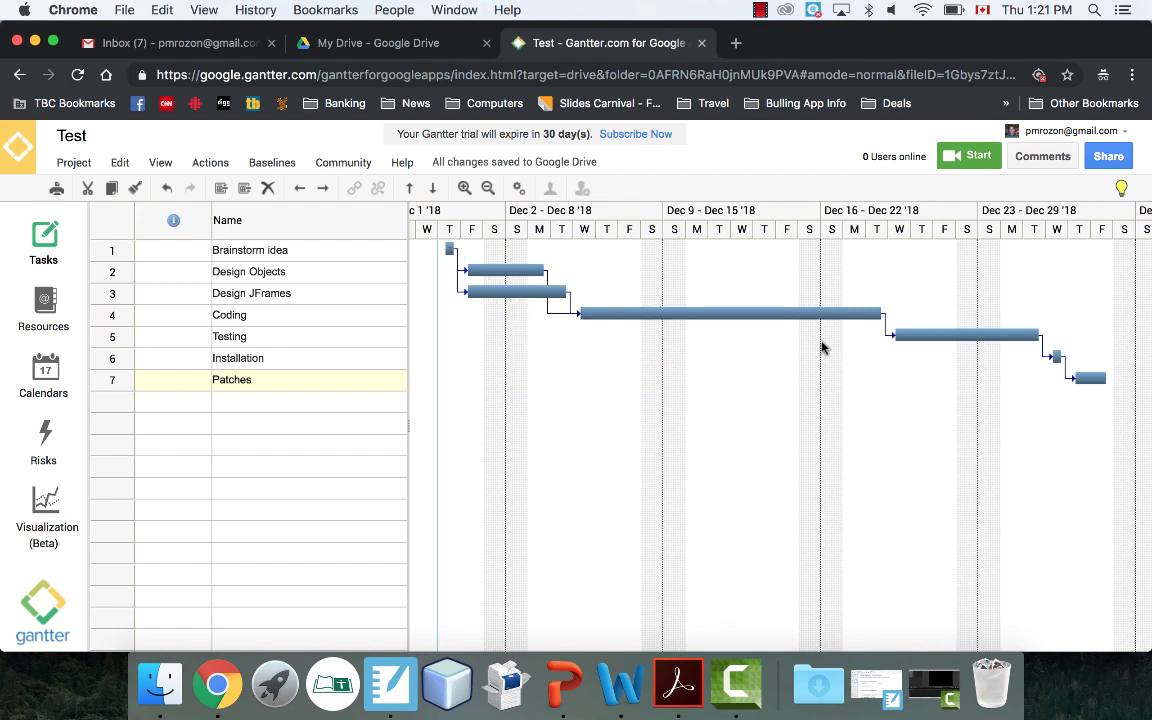
pyautogui.moveTo(1080, 388)
pyautogui.moveTo(606, 316)
pyautogui.moveTo(408, 423); pyautogui.dragTo(341, 447)
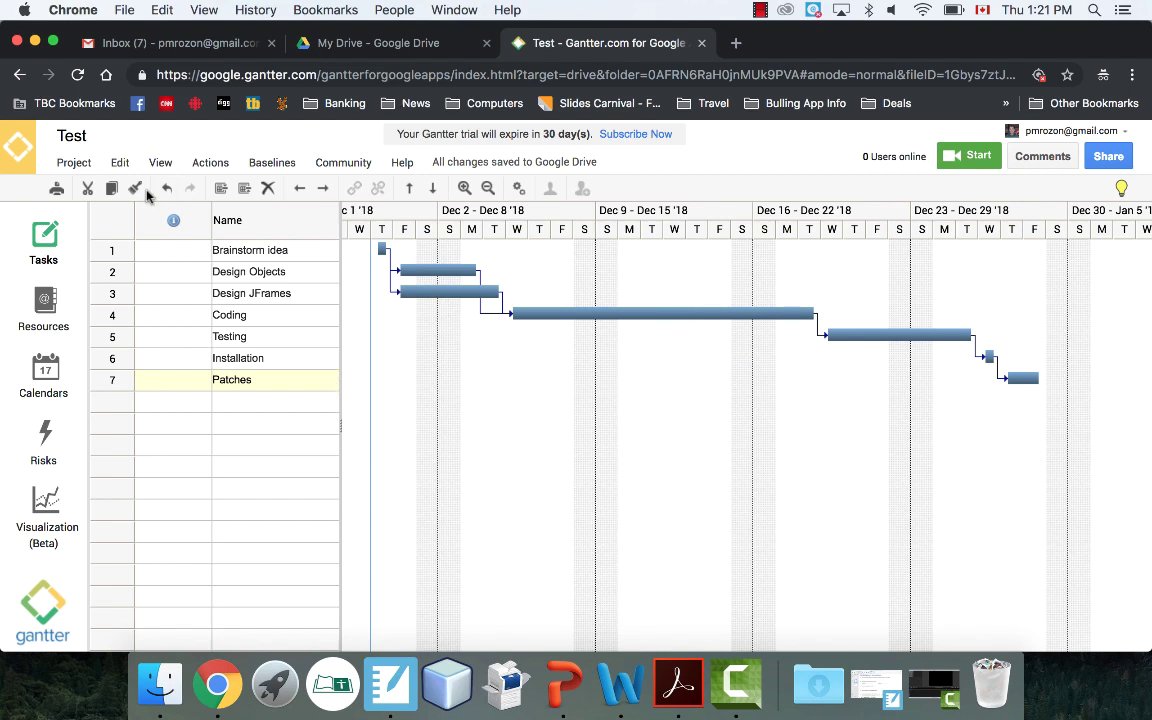
pyautogui.moveTo(340, 403); pyautogui.dragTo(913, 383)
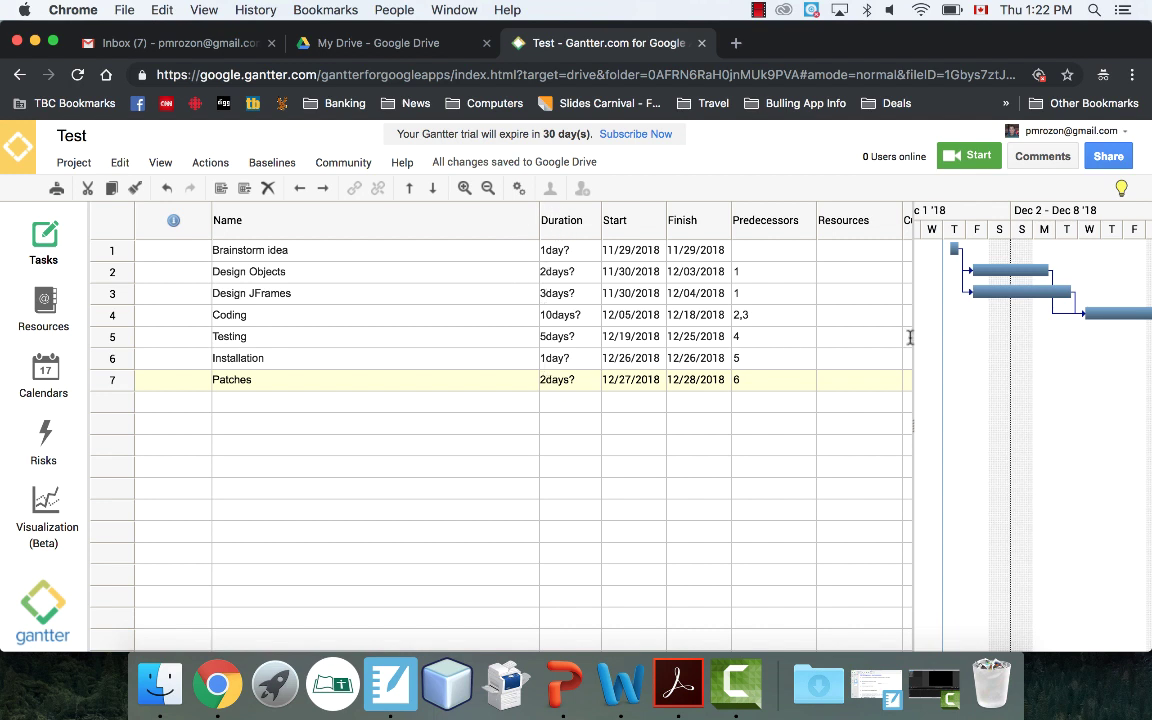
pyautogui.moveTo(913, 339); pyautogui.dragTo(378, 358)
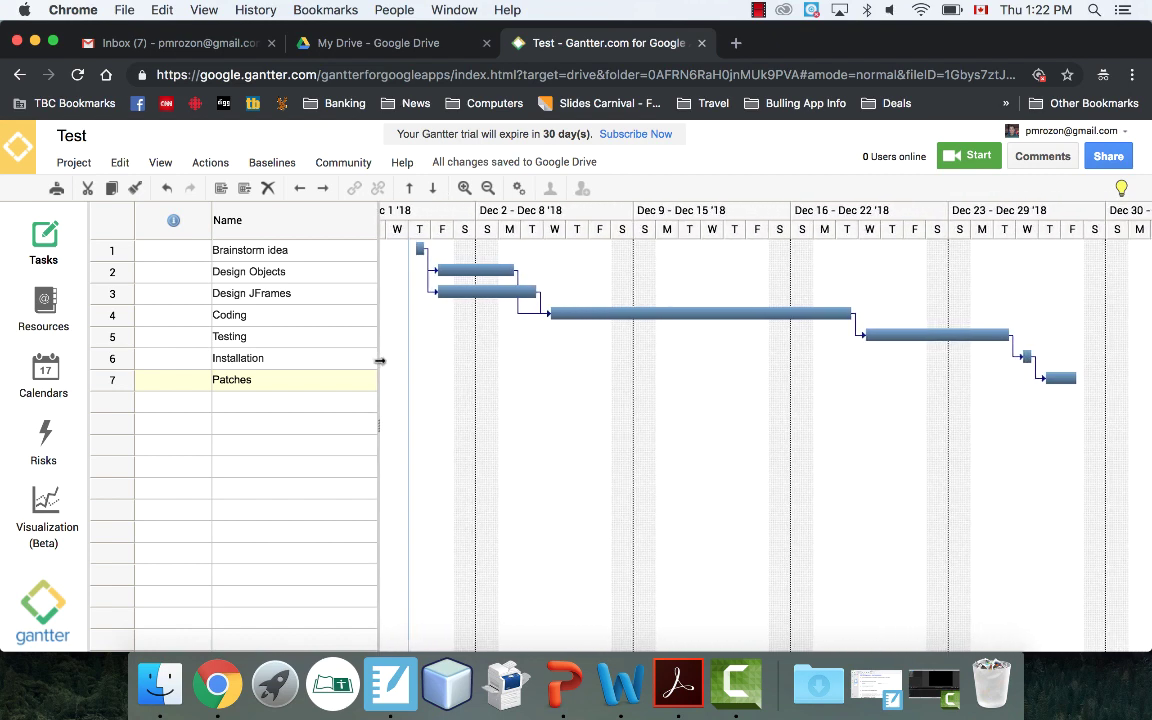